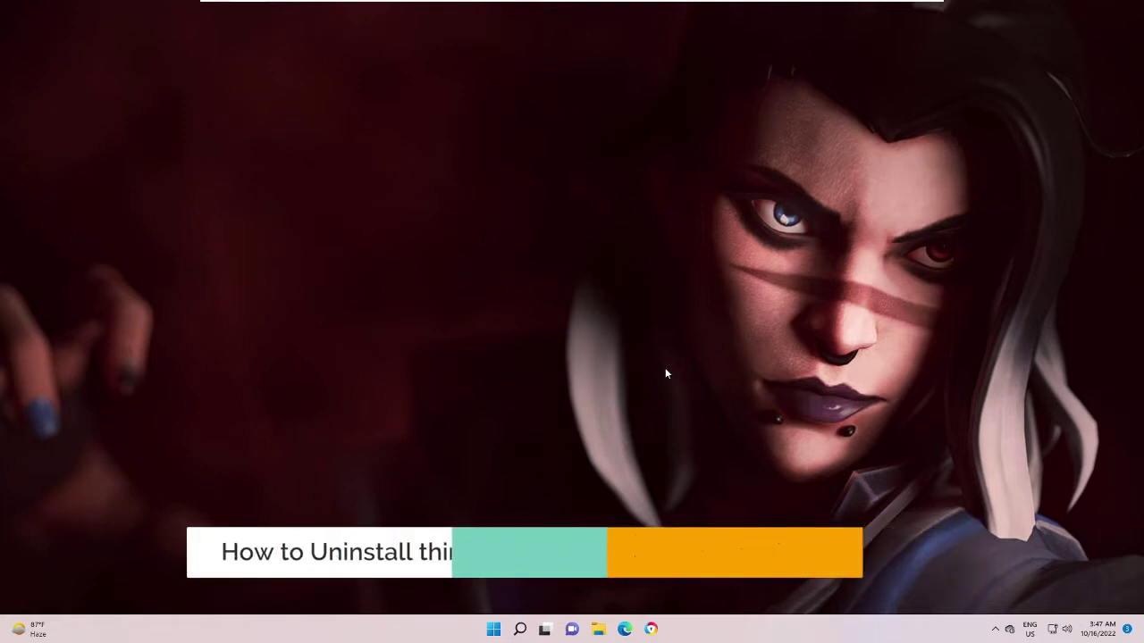
- Open the AVG antivirus window from the hidden system tray icons, then minimise it
{"action": "left_click", "coordinate": [995, 629]}
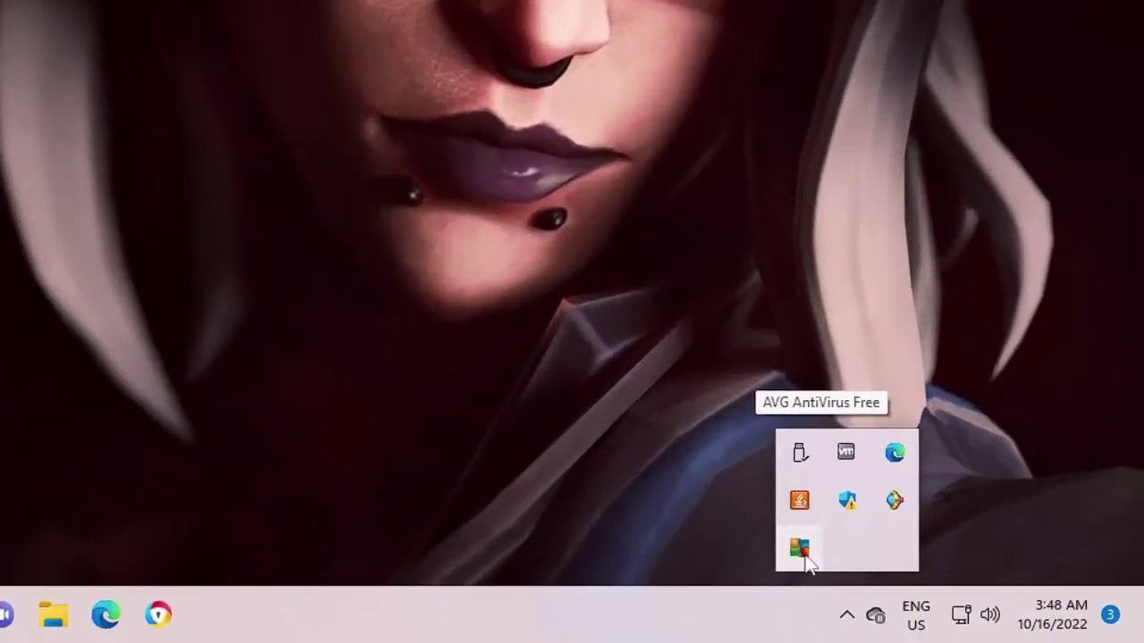
{"action": "left_click", "coordinate": [972, 597]}
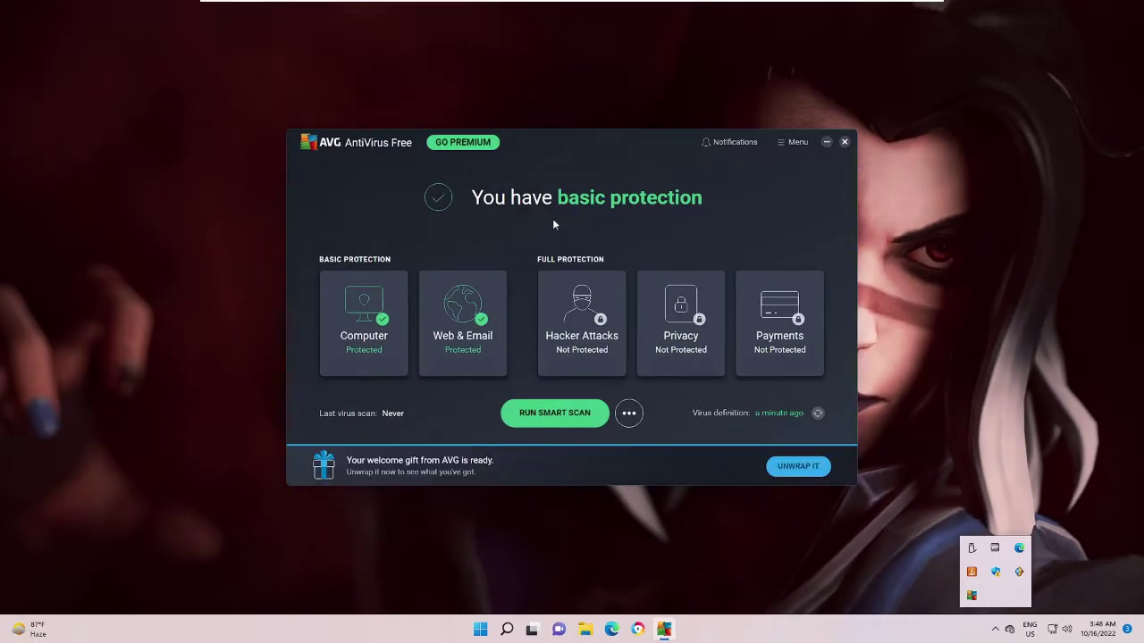
{"action": "left_click", "coordinate": [825, 143]}
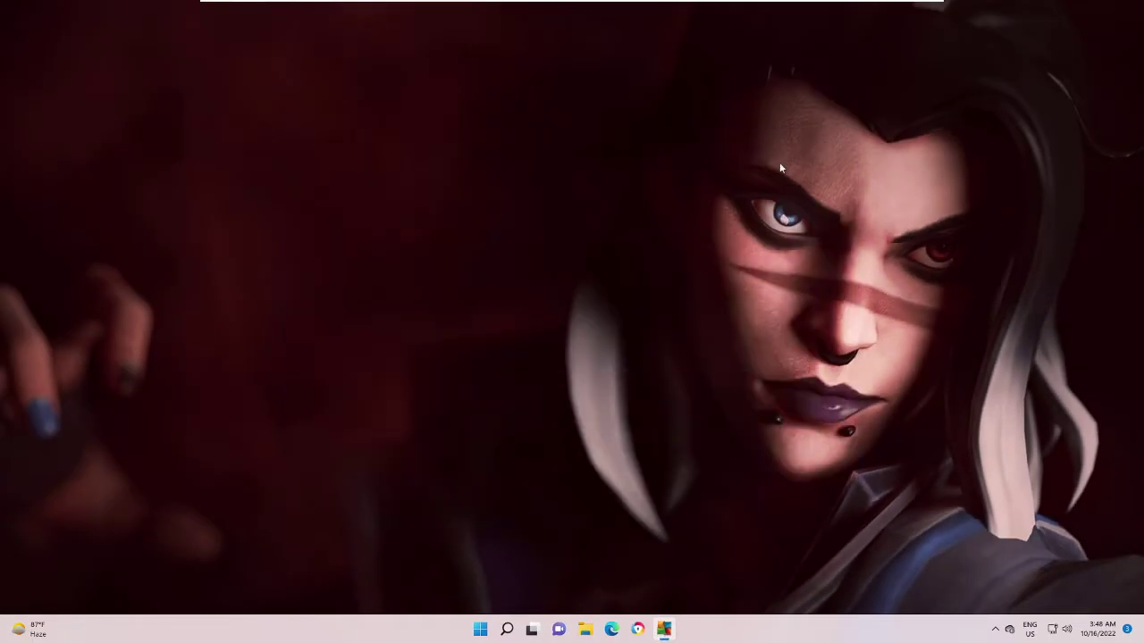
- Search 'windows', launch Windows Security and view its Virus & threat protection page
{"action": "left_click", "coordinate": [507, 629]}
{"action": "type", "text": "windows"}
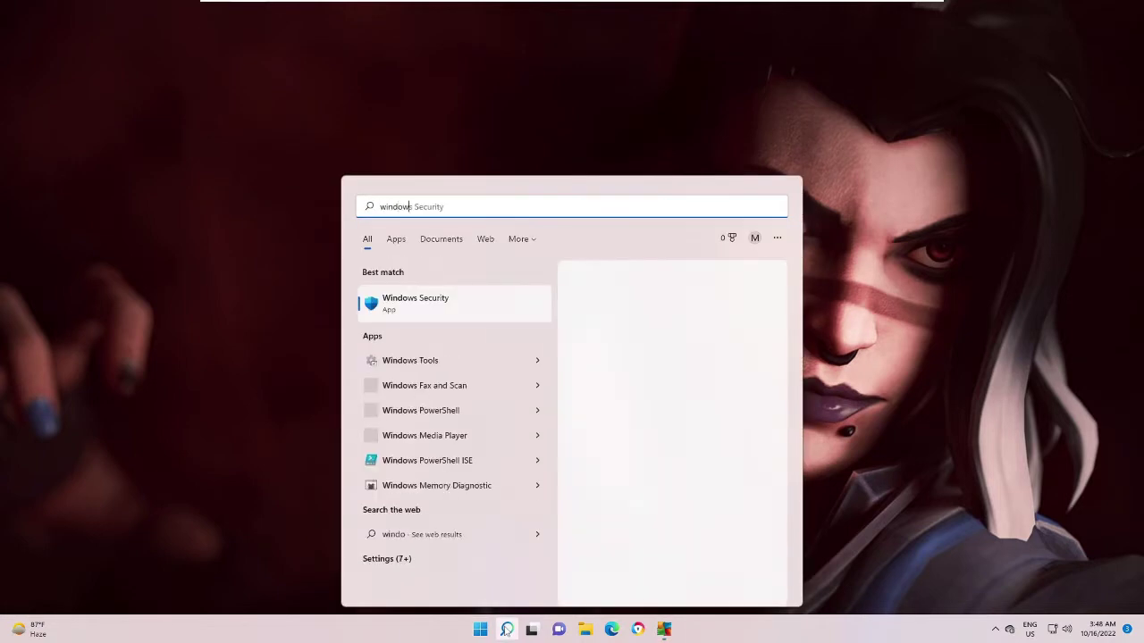
{"action": "left_click", "coordinate": [469, 311]}
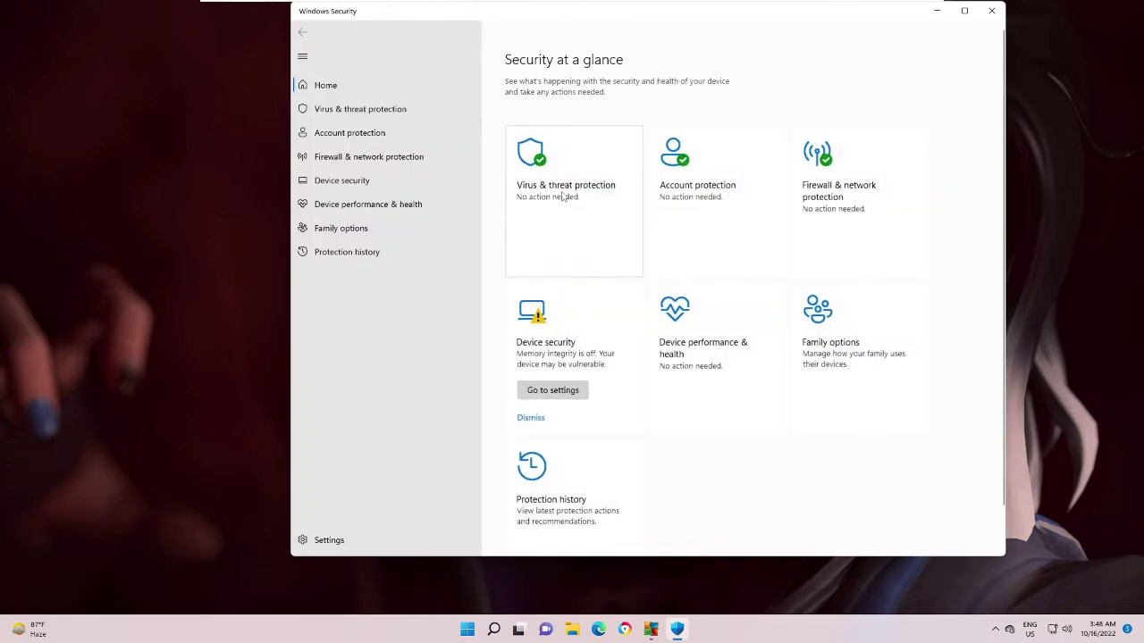
{"action": "left_click", "coordinate": [562, 193]}
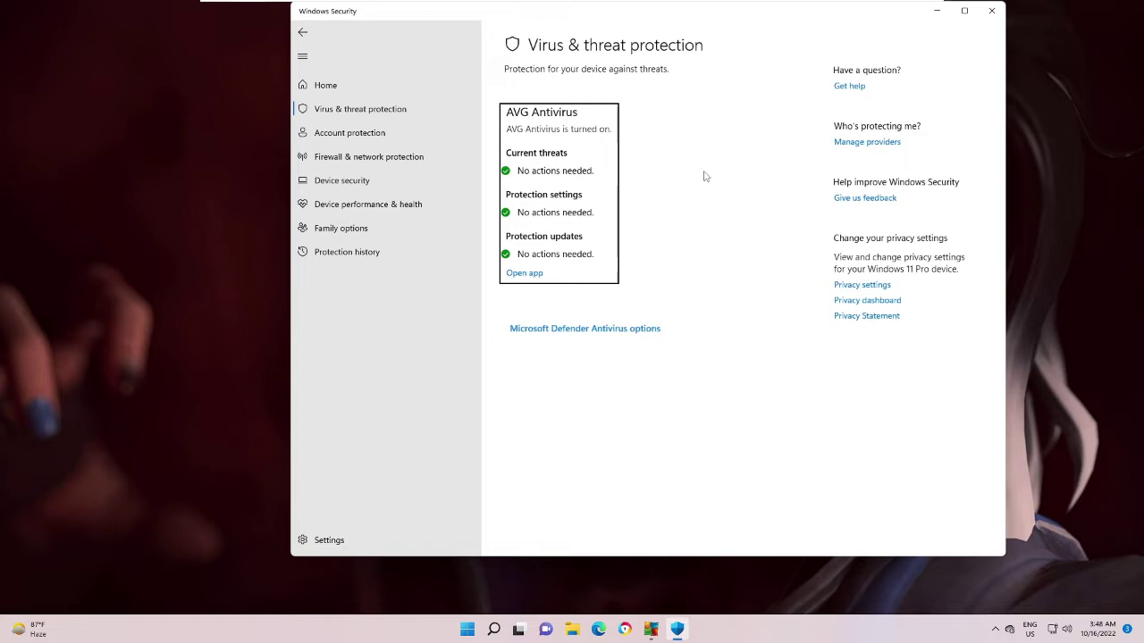
- Minimise Windows Security and search Windows for 'appwiz.cpl'
{"action": "left_click", "coordinate": [936, 11]}
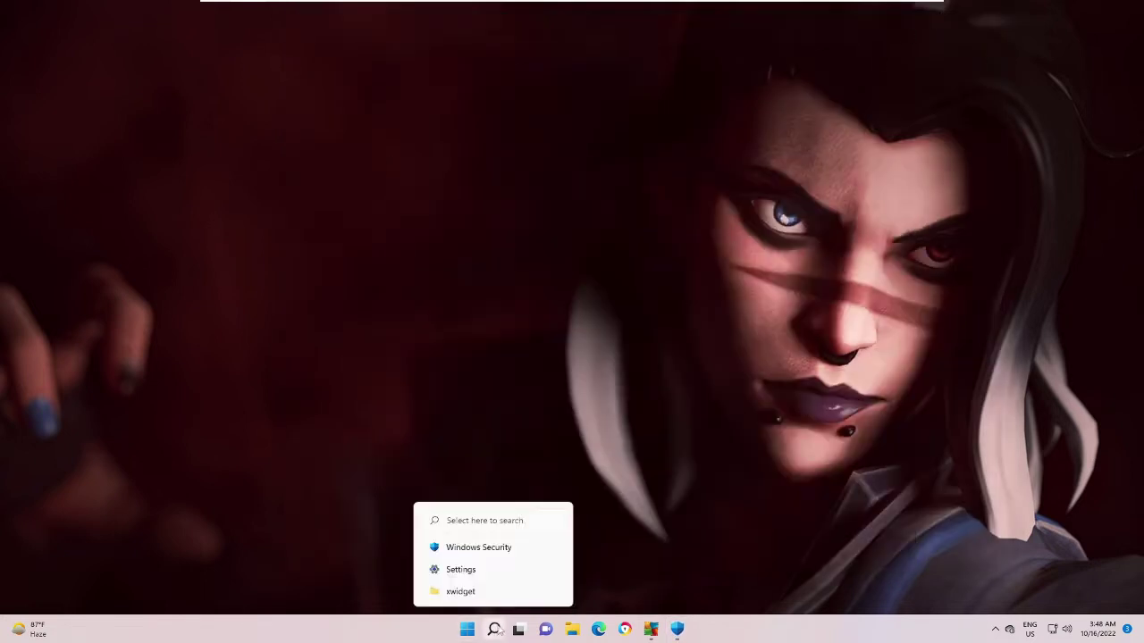
{"action": "left_click", "coordinate": [494, 630]}
{"action": "type", "text": "a"}
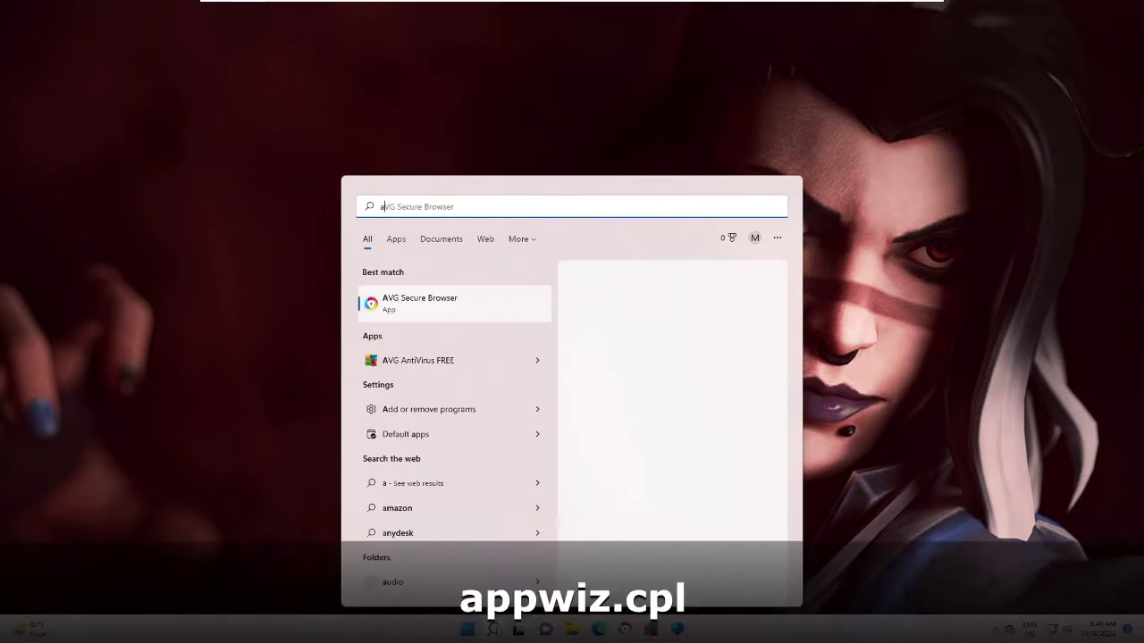
{"action": "type", "text": "ppw"}
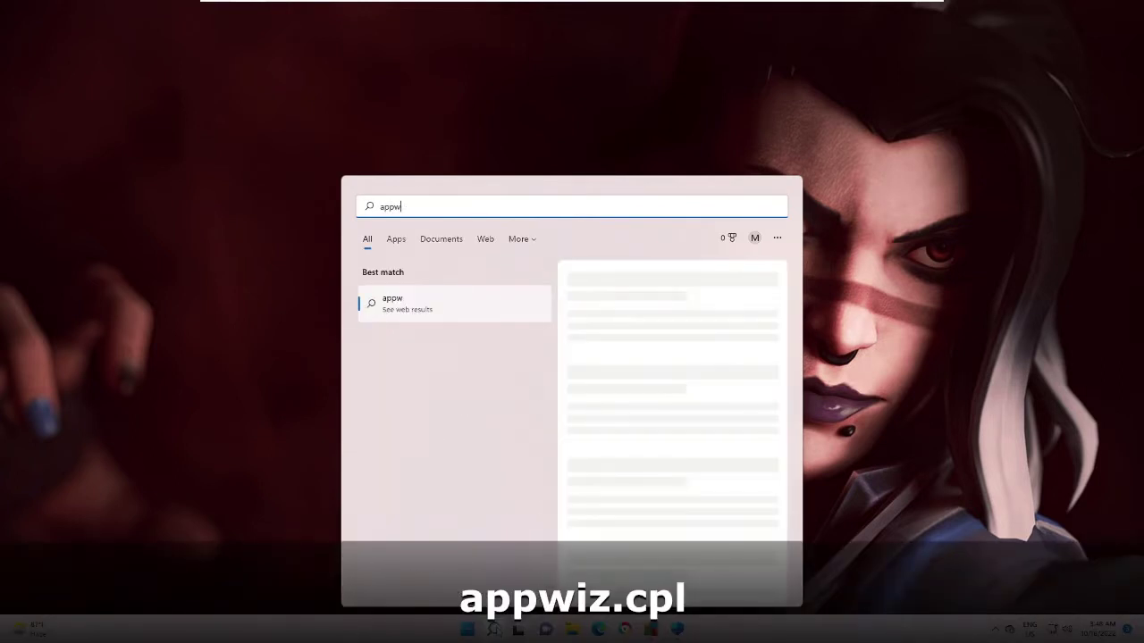
{"action": "type", "text": "iz.cpl"}
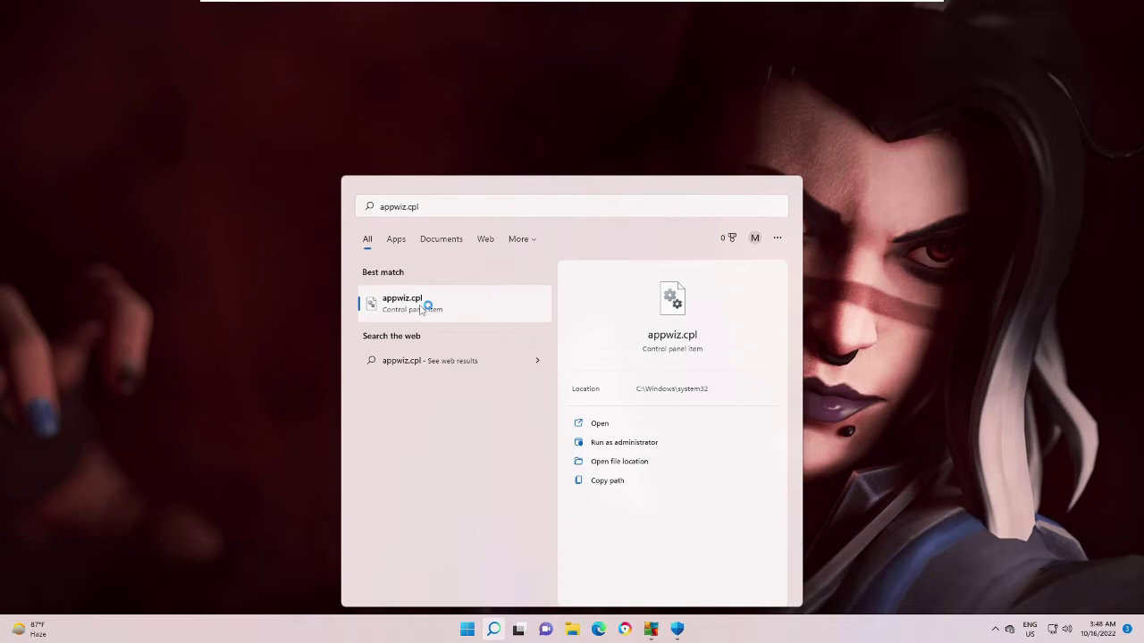
- Open appwiz.cpl's installed programs list and select AVG AntiVirus FREE
{"action": "left_click", "coordinate": [422, 309]}
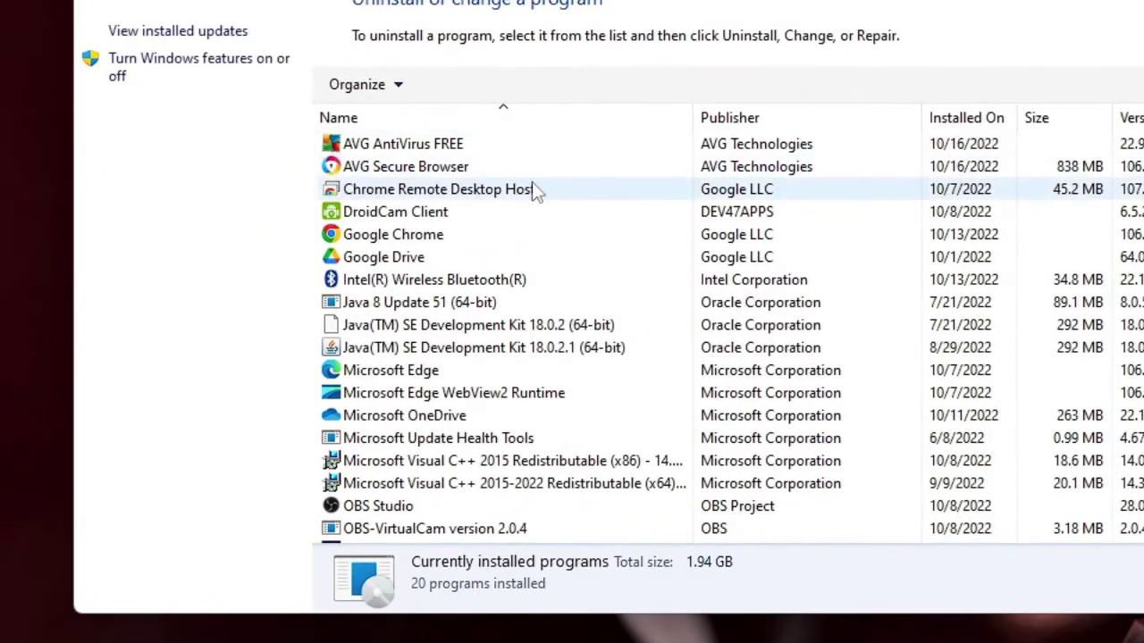
{"action": "left_click", "coordinate": [393, 245]}
{"action": "left_click", "coordinate": [451, 237]}
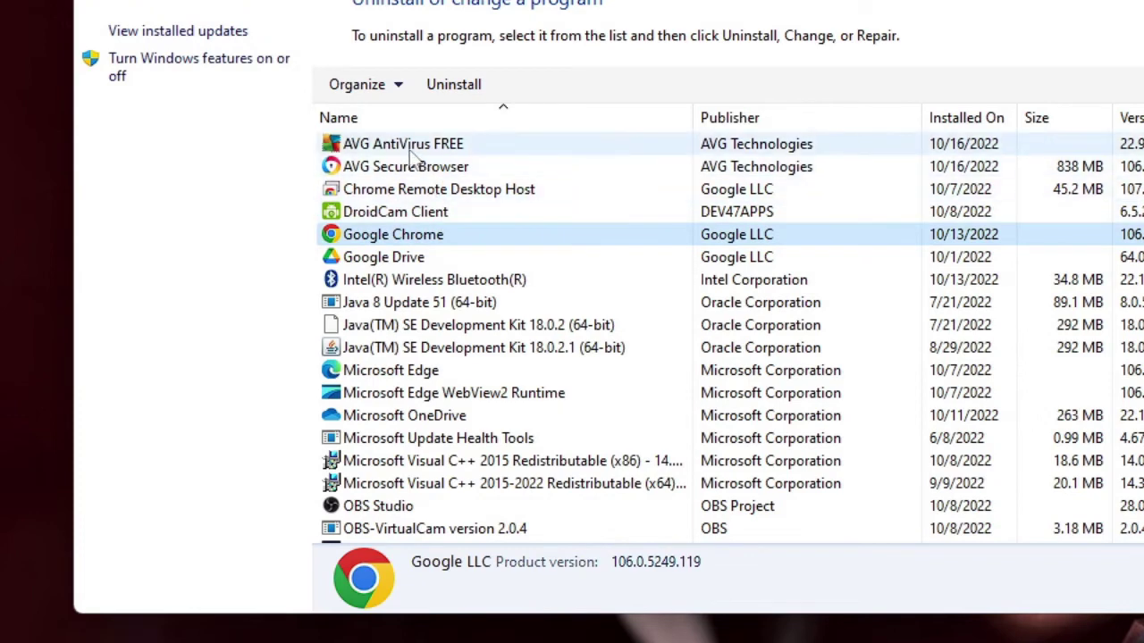
{"action": "left_click", "coordinate": [413, 150]}
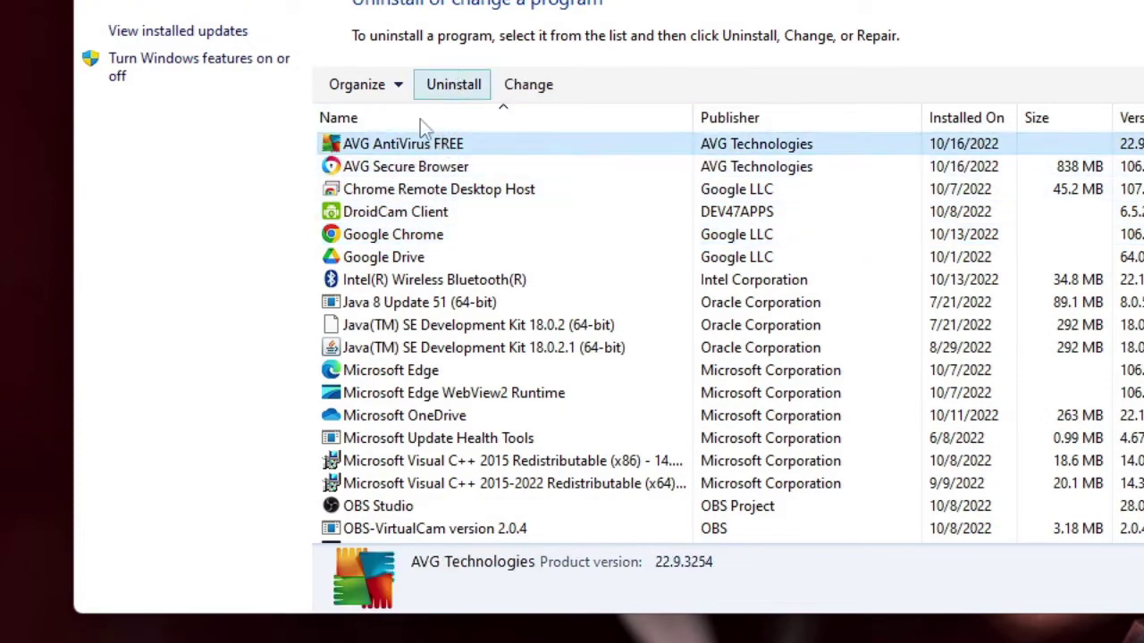
- Uninstall AVG AntiVirus FREE completely, confirming and answering the survey with 'uninstalling'
{"action": "left_click", "coordinate": [463, 89]}
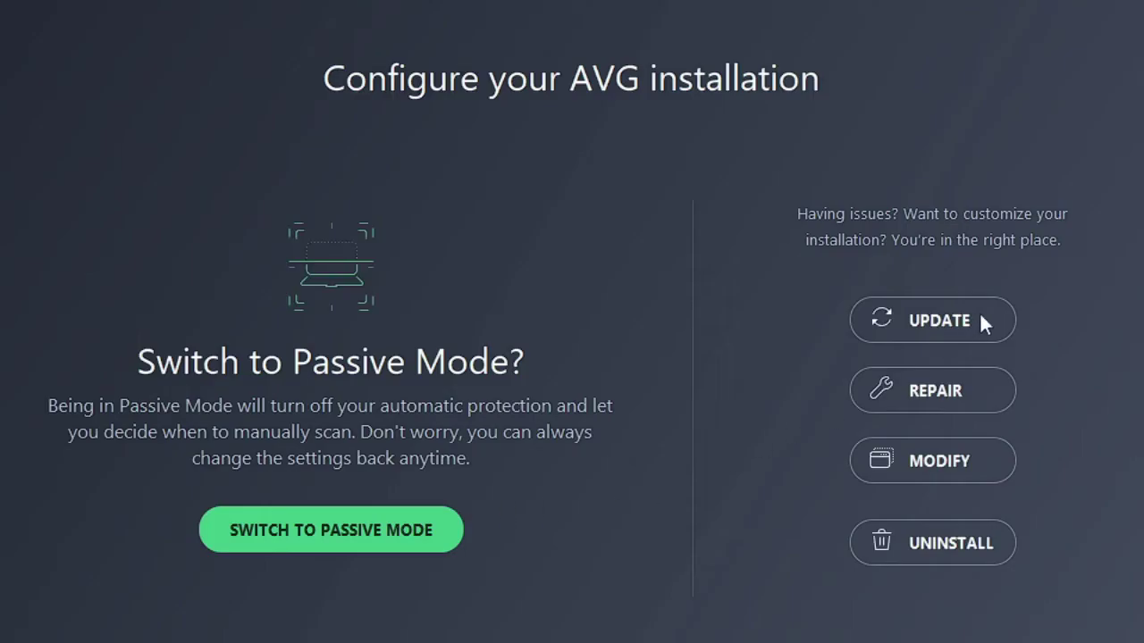
{"action": "left_click", "coordinate": [940, 549]}
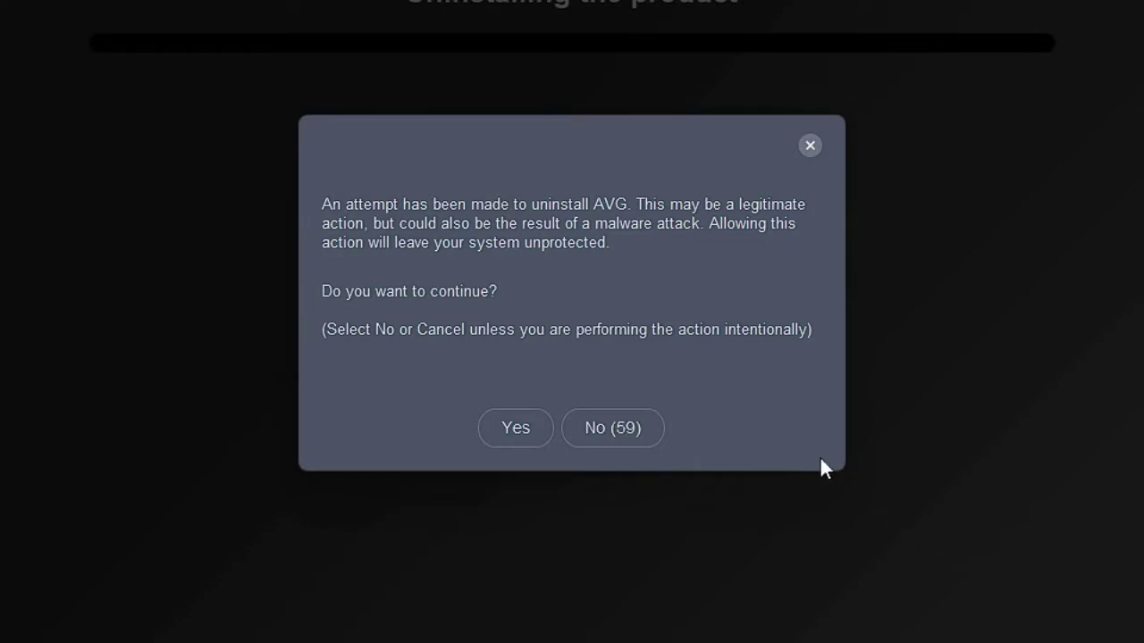
{"action": "left_click", "coordinate": [516, 429]}
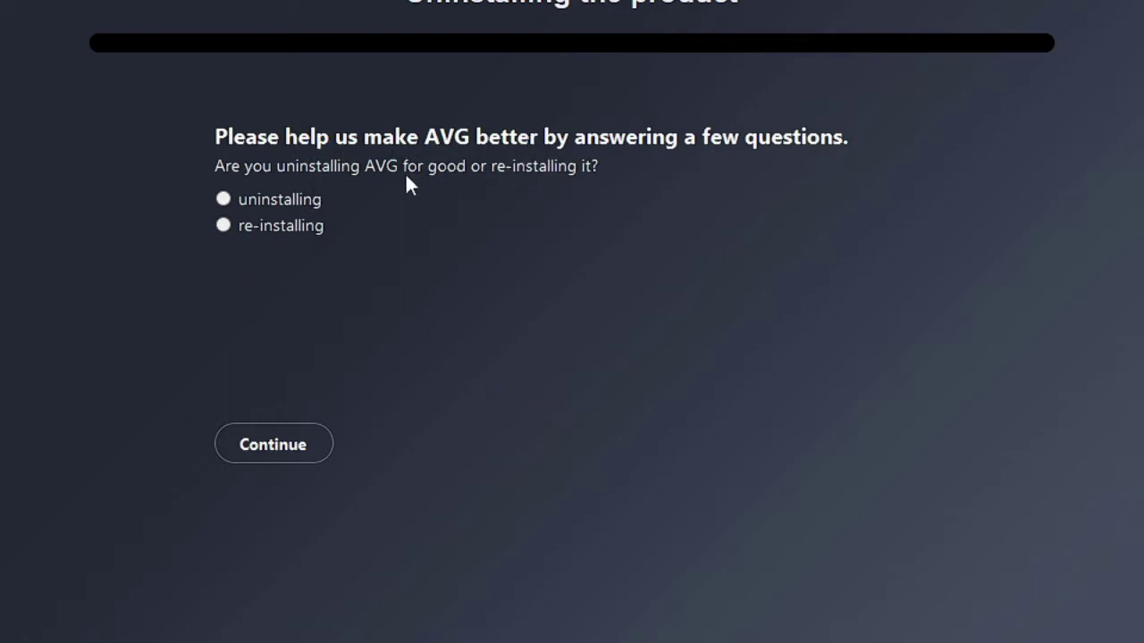
{"action": "left_click", "coordinate": [223, 200]}
{"action": "left_click", "coordinate": [287, 454]}
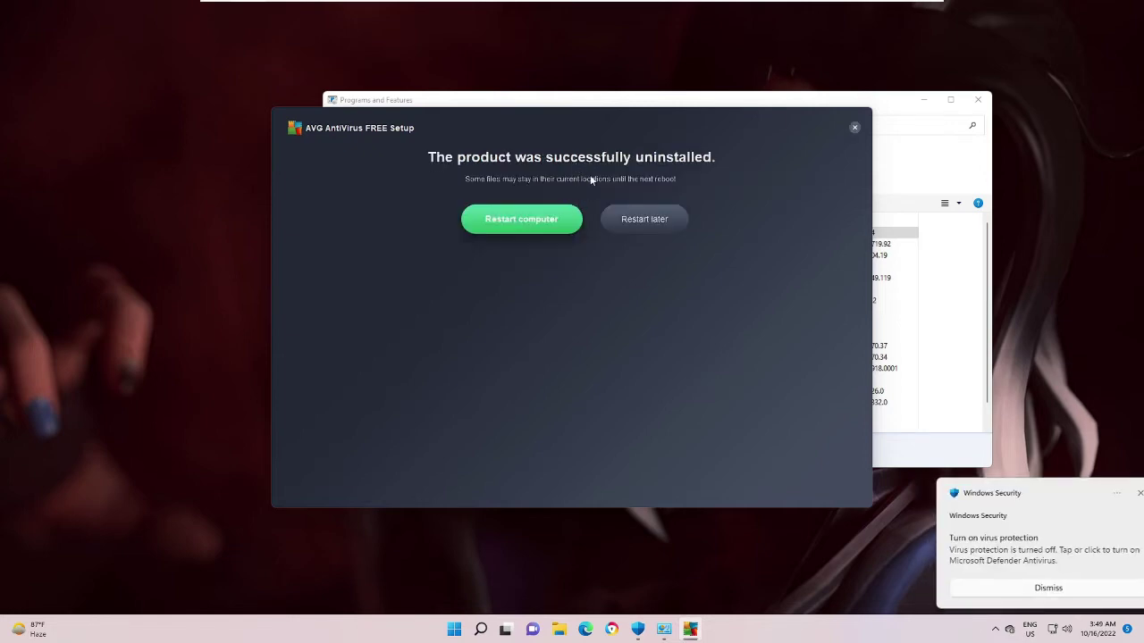
- Choose Restart later, then launch AVG Secure Browser's uninstaller and approve the UAC prompt
{"action": "left_click", "coordinate": [663, 227]}
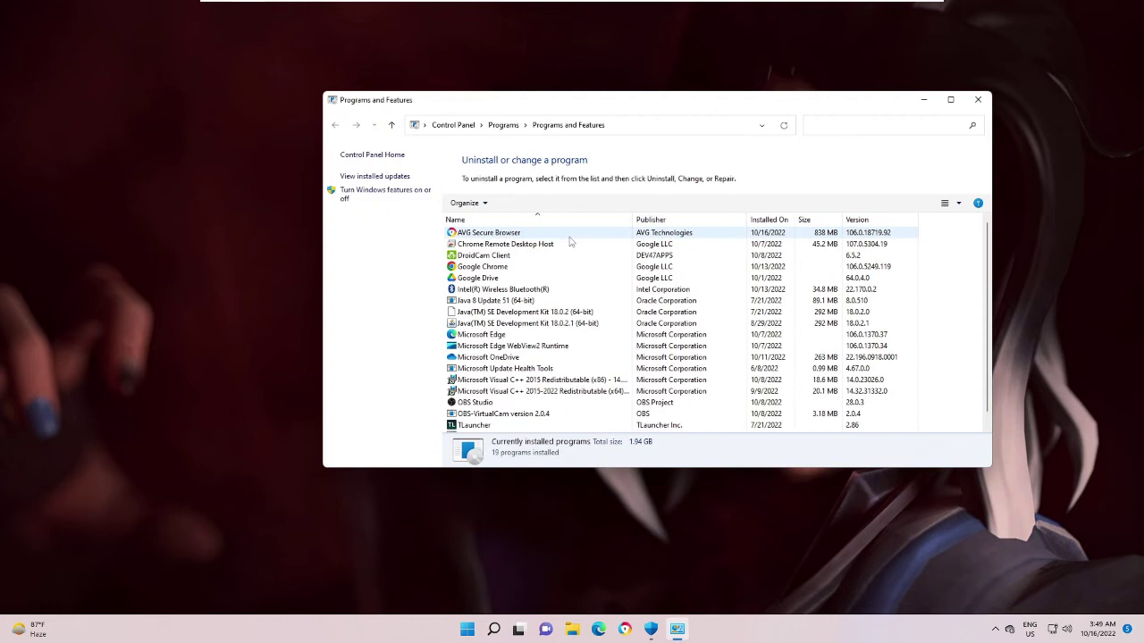
{"action": "left_click", "coordinate": [500, 244]}
{"action": "left_click", "coordinate": [488, 232]}
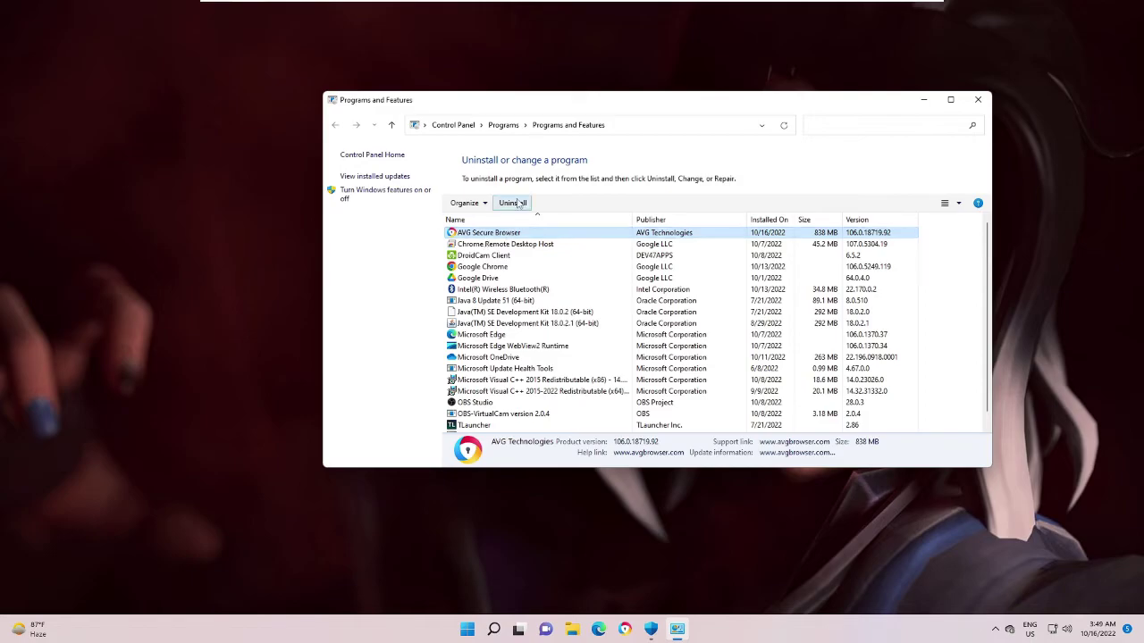
{"action": "left_click", "coordinate": [512, 203]}
{"action": "left_click", "coordinate": [528, 403]}
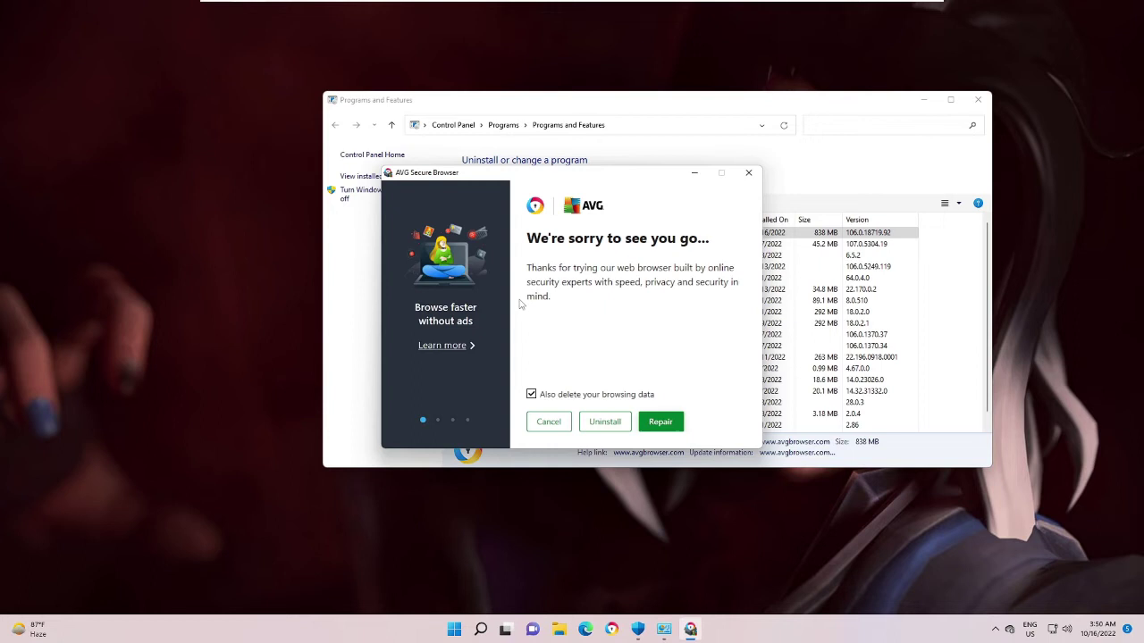
- Uninstall AVG Secure Browser, declining the PRO offer, then close Programs and Features and the survey window
{"action": "left_click", "coordinate": [603, 433]}
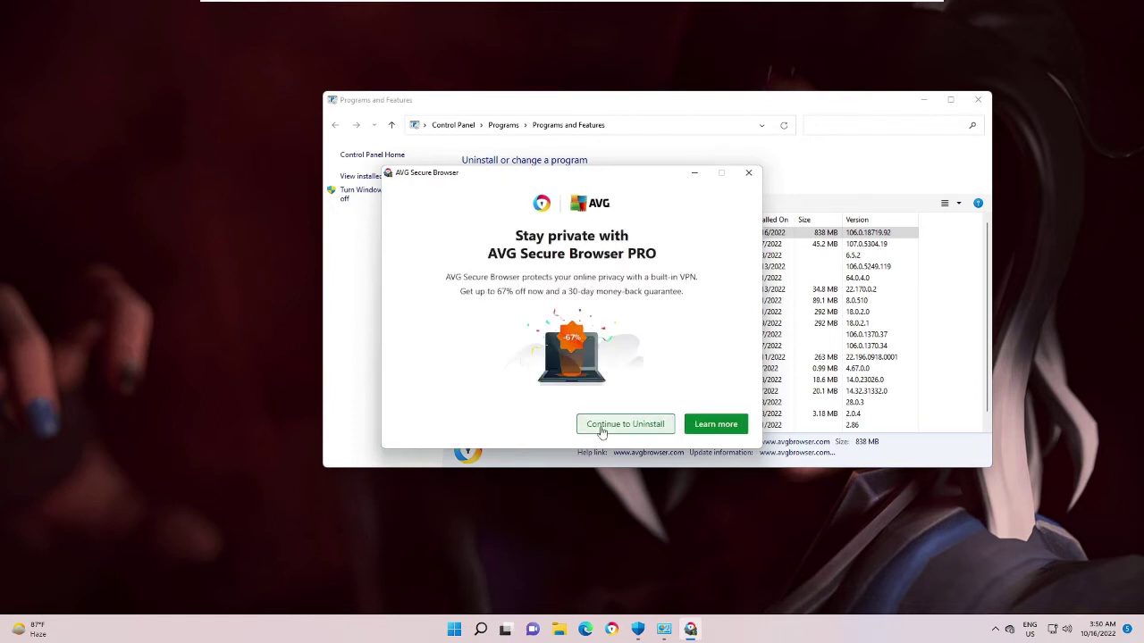
{"action": "left_click", "coordinate": [652, 427]}
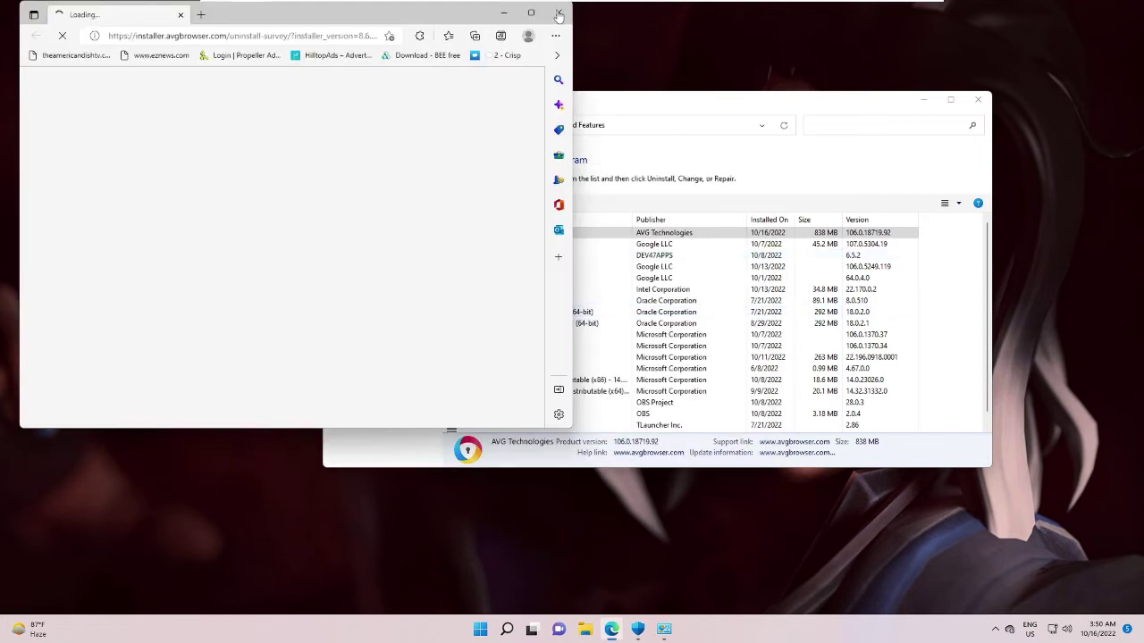
{"action": "left_click", "coordinate": [965, 101]}
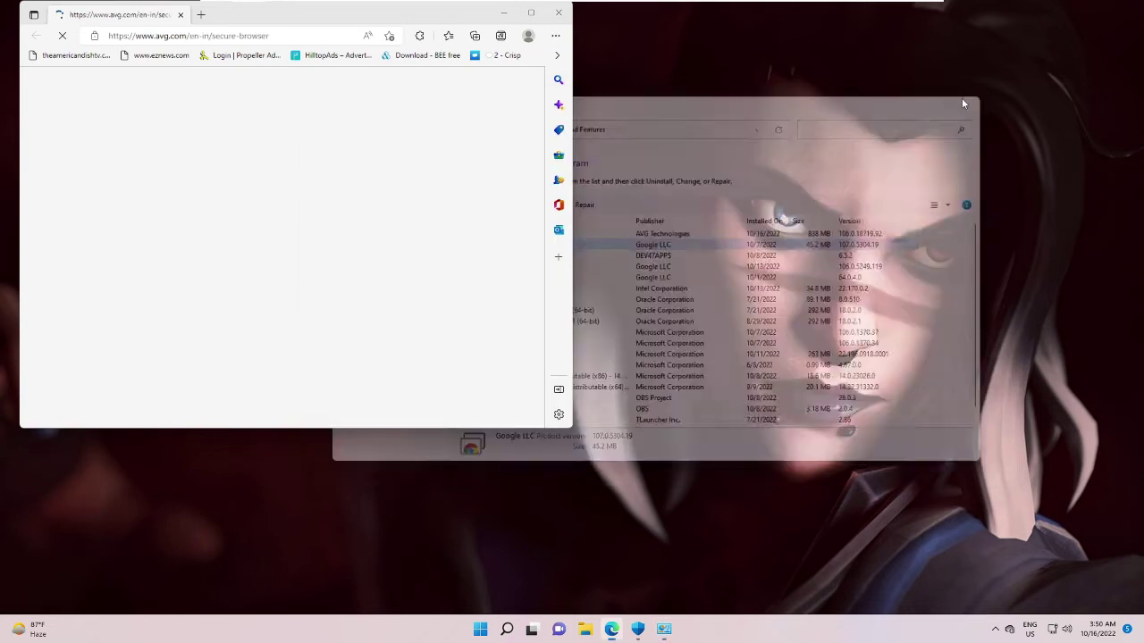
{"action": "left_click", "coordinate": [559, 13]}
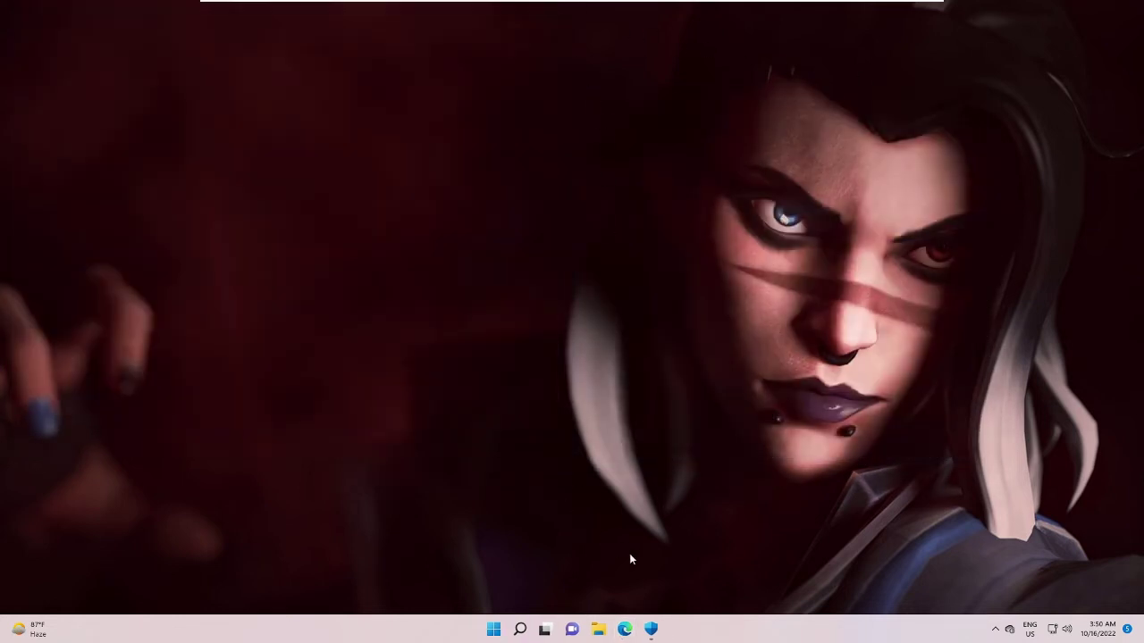
{"action": "left_click", "coordinate": [651, 629]}
{"action": "left_click", "coordinate": [369, 156]}
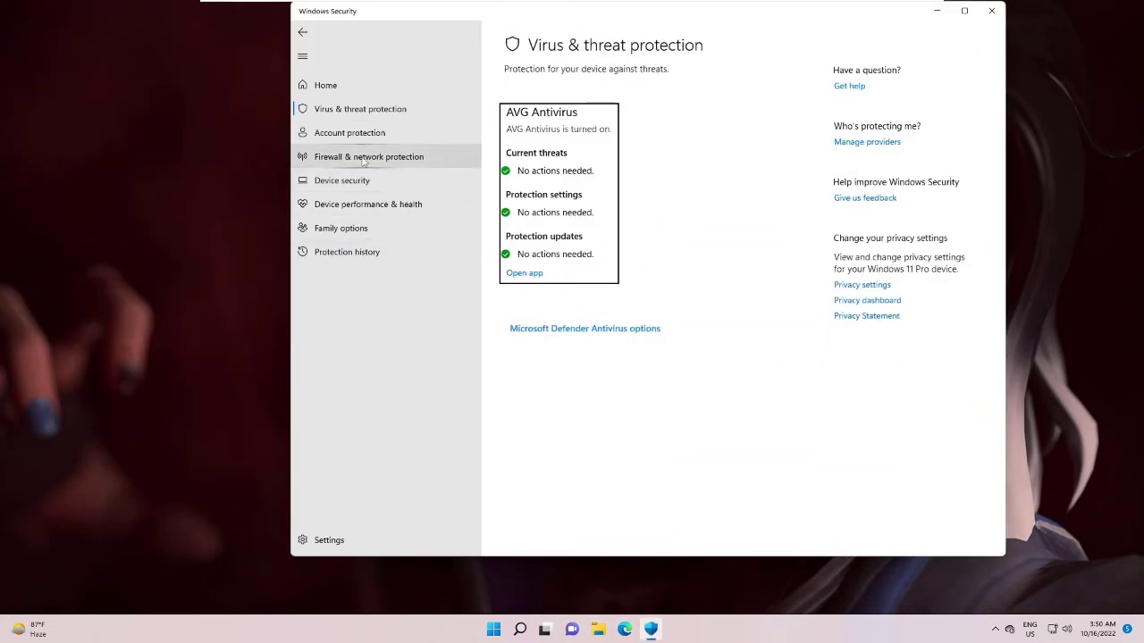
{"action": "left_click", "coordinate": [362, 109]}
{"action": "left_click", "coordinate": [553, 148]}
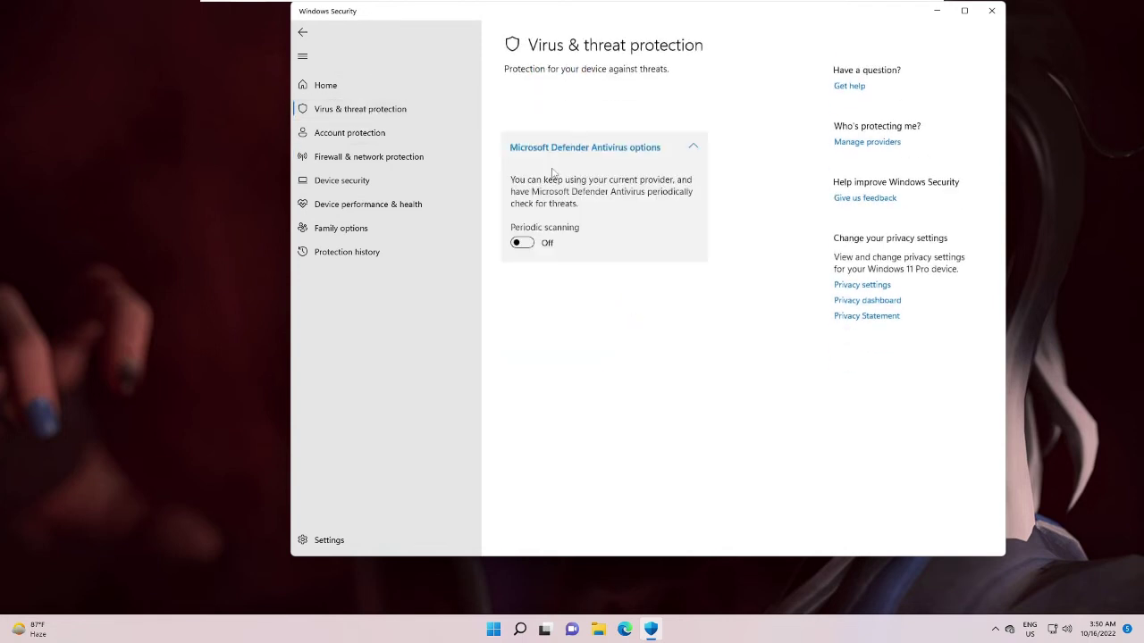
{"action": "left_click", "coordinate": [391, 134]}
{"action": "left_click", "coordinate": [383, 109]}
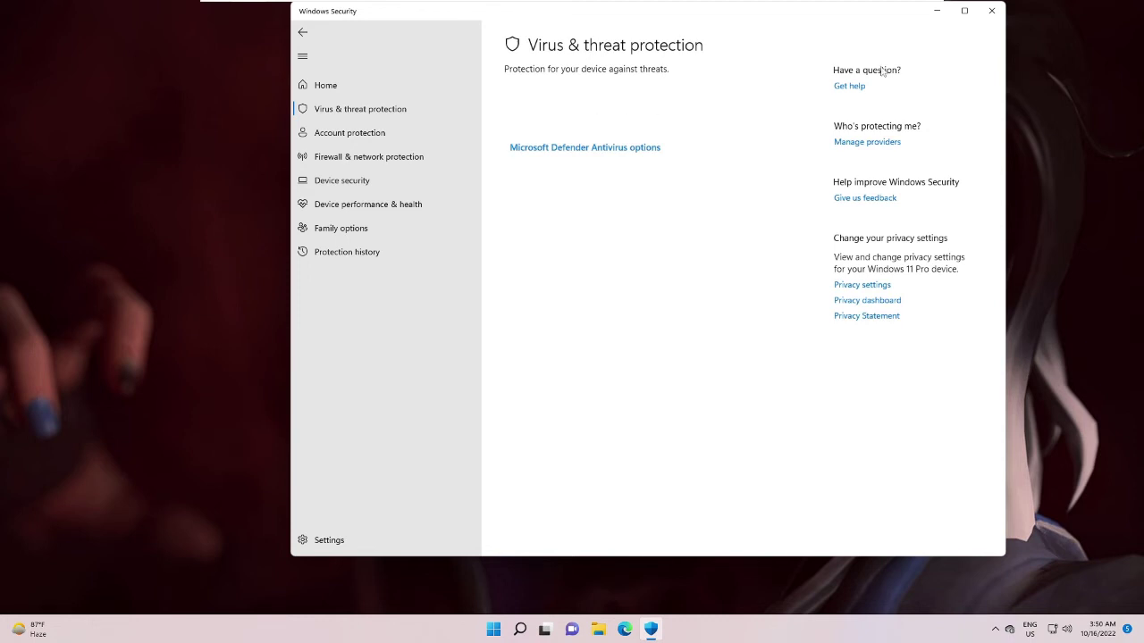
{"action": "left_click", "coordinate": [991, 11]}
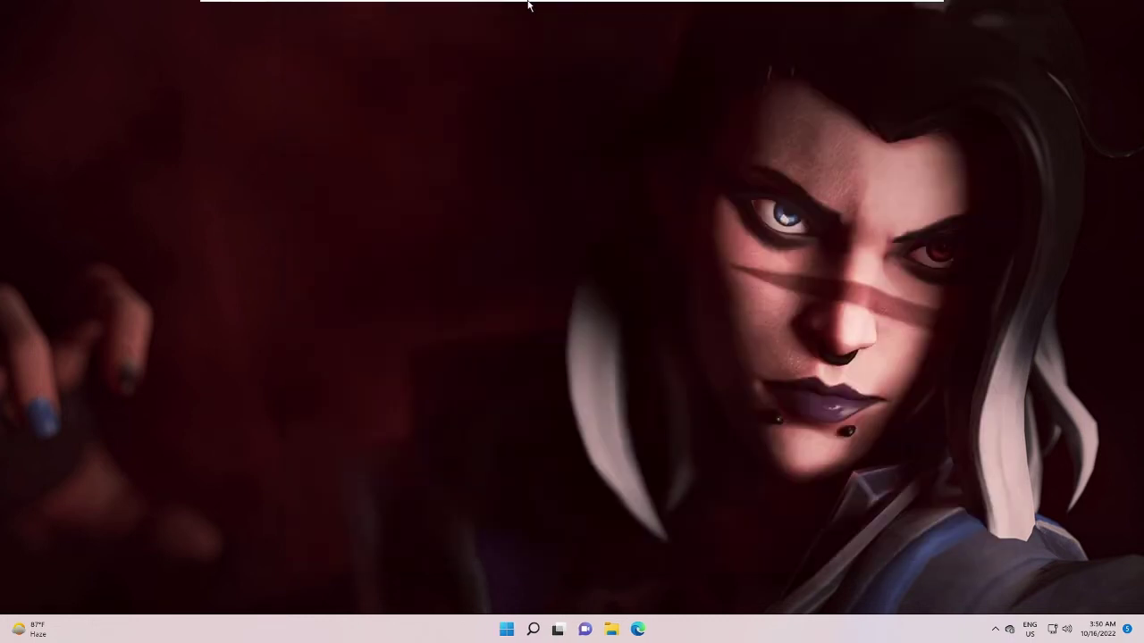
- Lock the PC with Win+L and sign back in by entering the PIN
{"action": "mouse_move", "coordinate": [526, 5]}
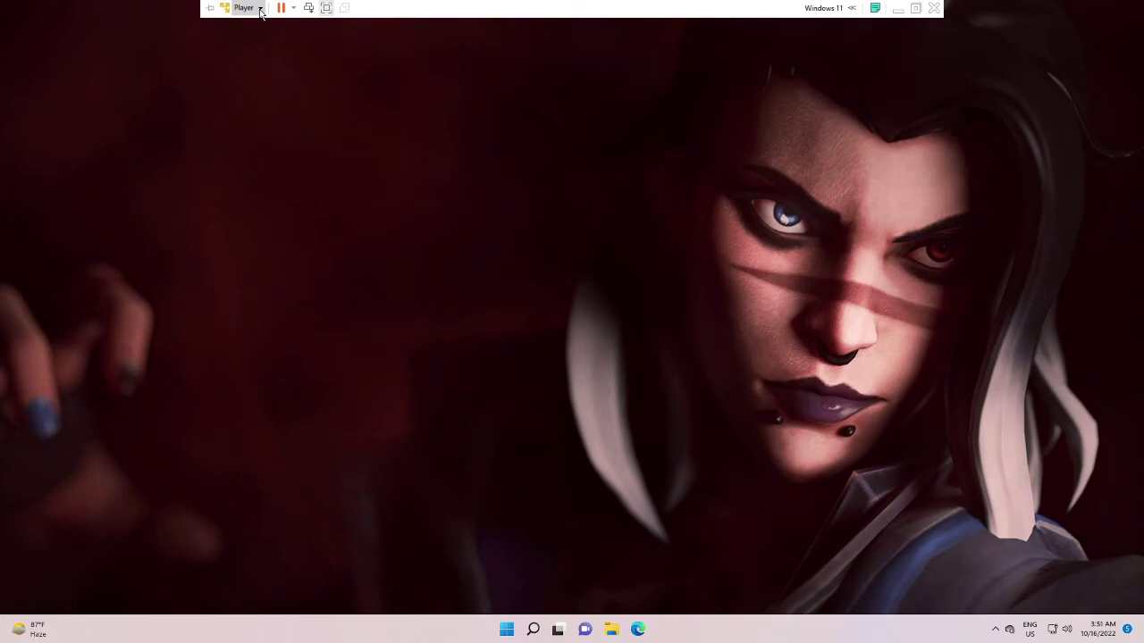
{"action": "key", "text": "super+l"}
{"action": "left_click", "coordinate": [552, 344]}
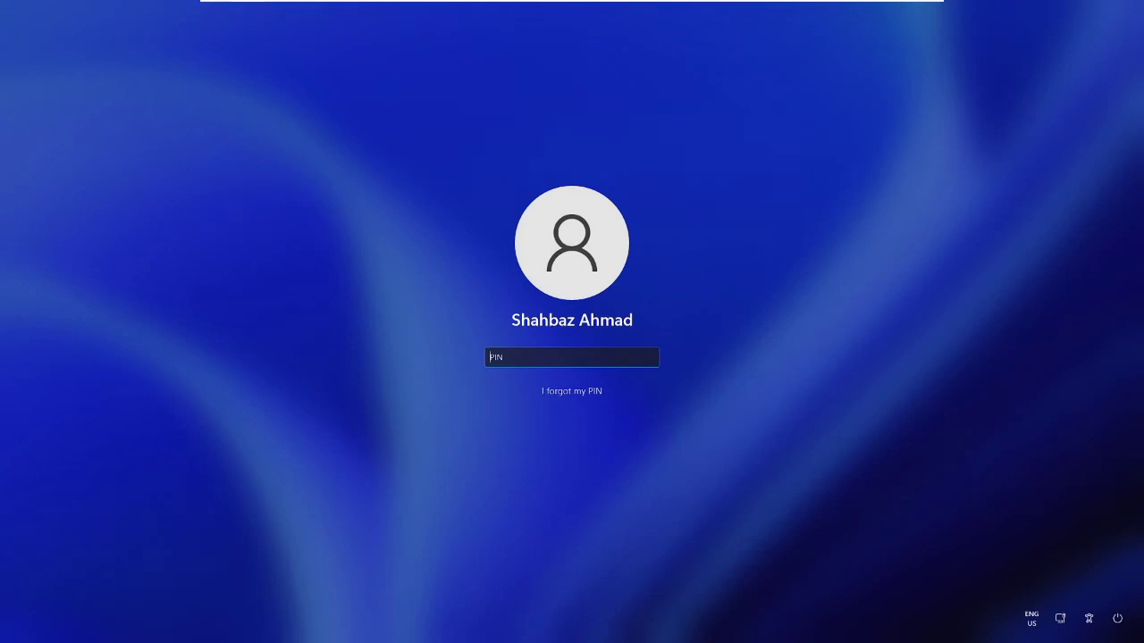
{"action": "type", "text": "••••"}
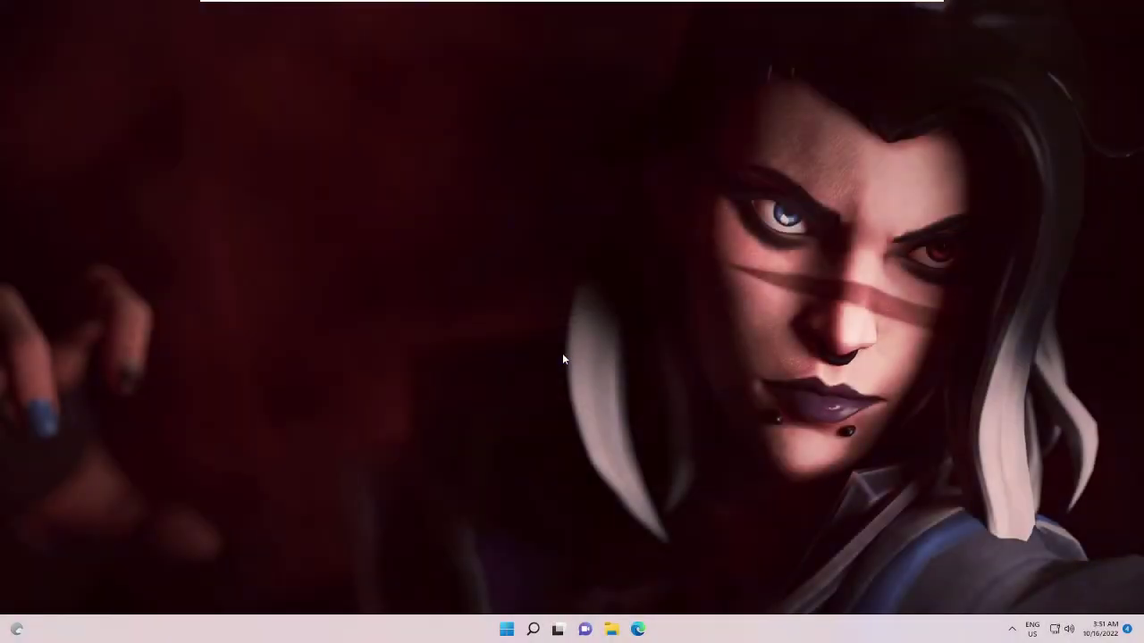
- Search 'security' and launch the Windows Security app from the results
{"action": "left_click", "coordinate": [534, 630]}
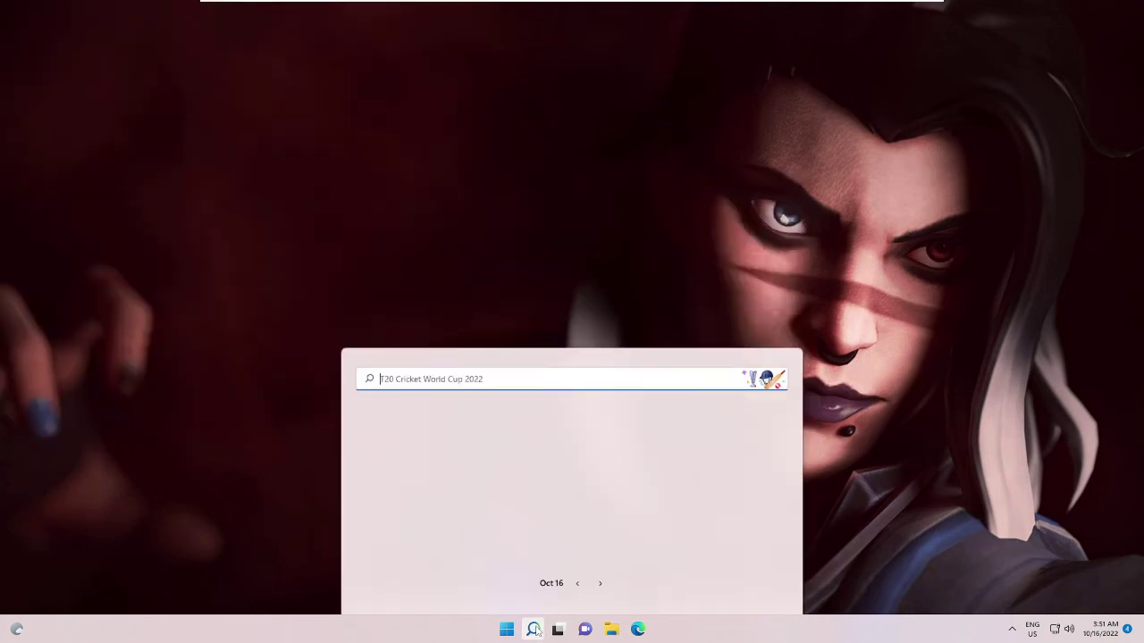
{"action": "type", "text": "s"}
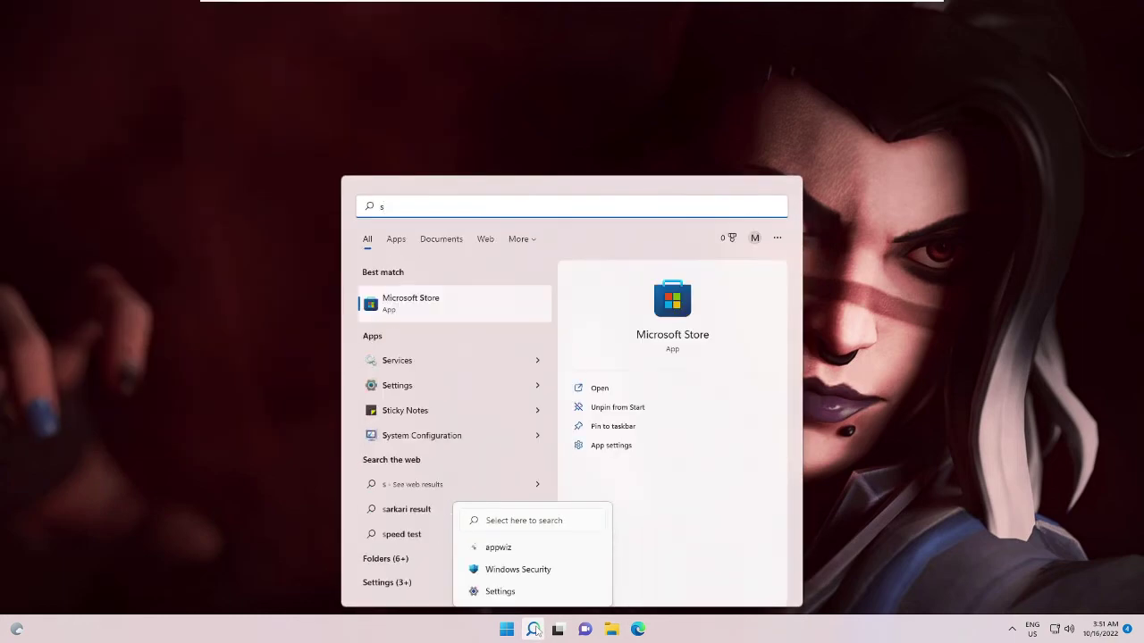
{"action": "type", "text": "ecurity"}
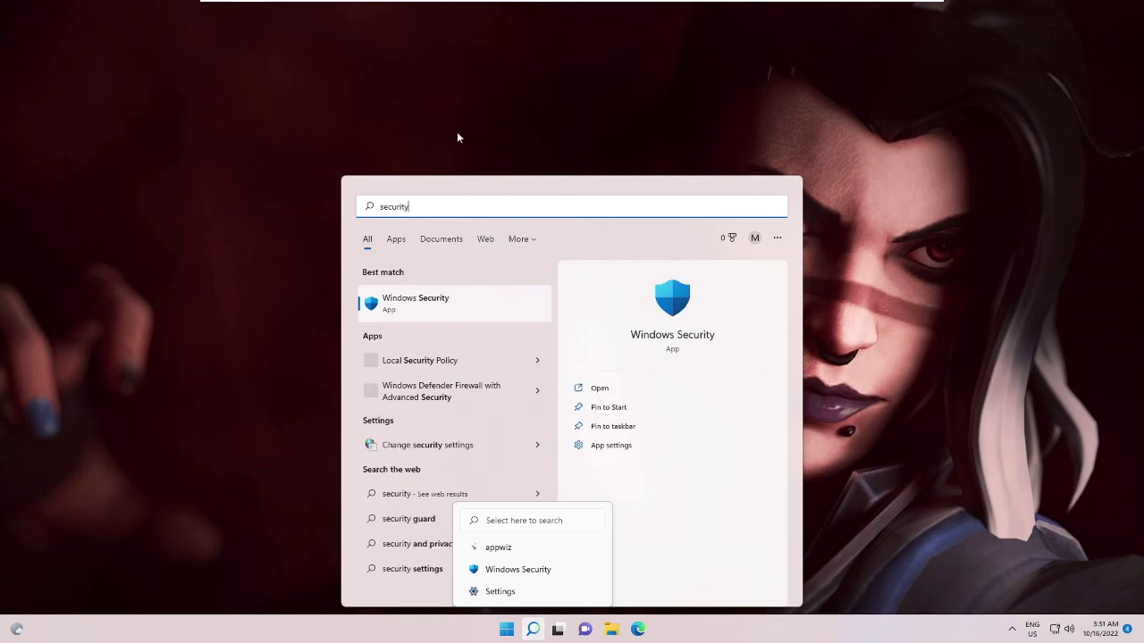
{"action": "left_click", "coordinate": [450, 304]}
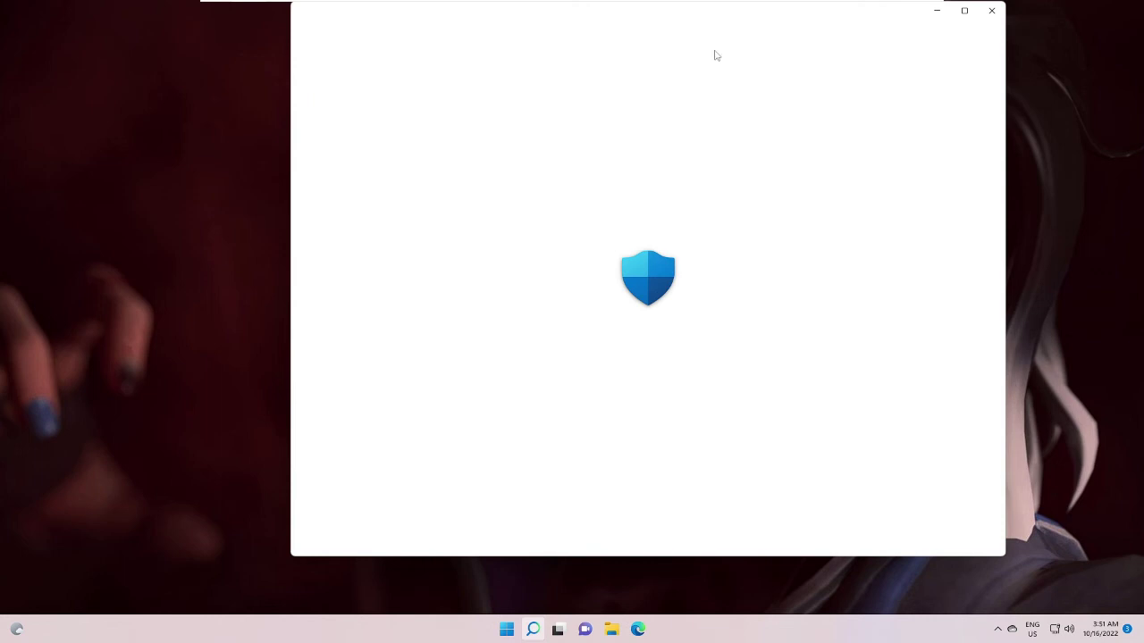
- Check Virus & threat protection settings for real-time protection, then return to the main page
{"action": "left_click_drag", "start_coordinate": [724, 20], "coordinate": [724, 57]}
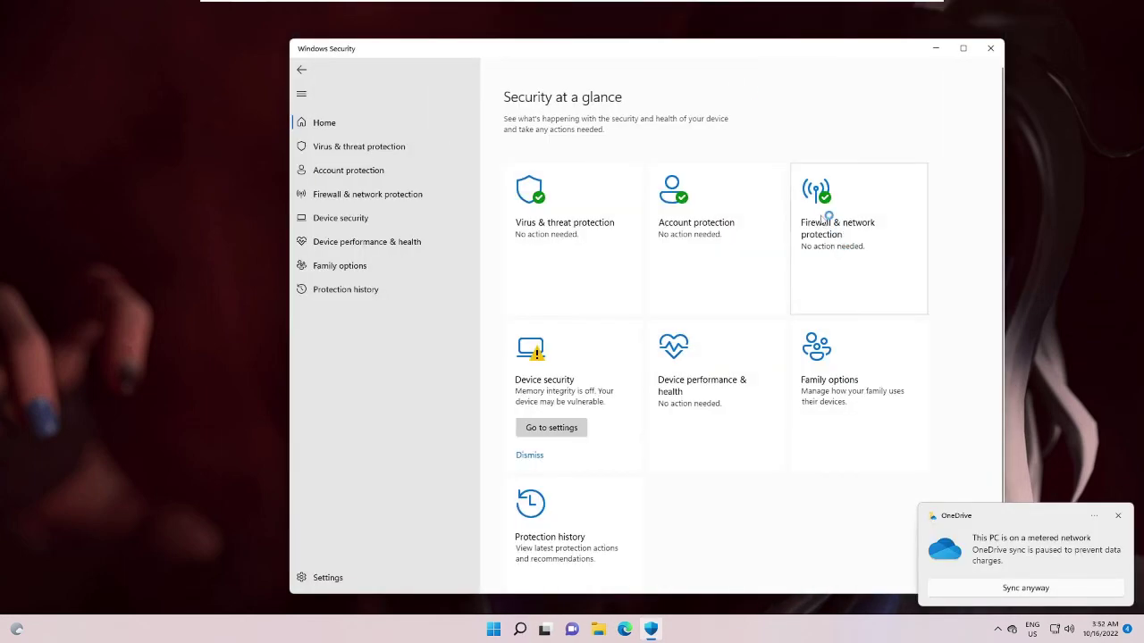
{"action": "left_click", "coordinate": [576, 233]}
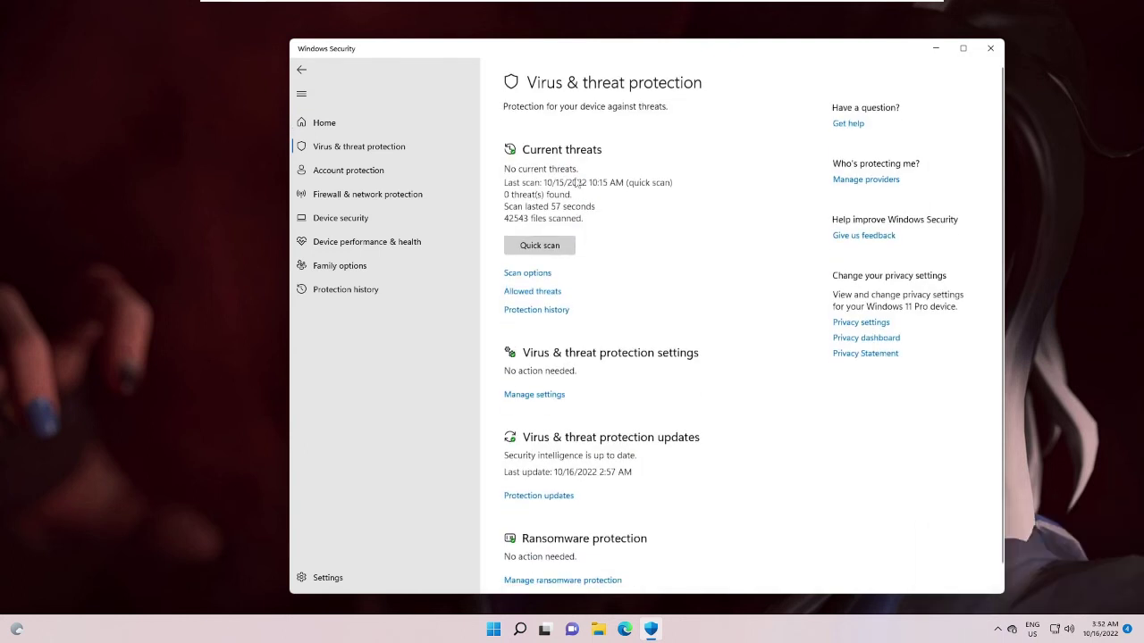
{"action": "left_click", "coordinate": [548, 402]}
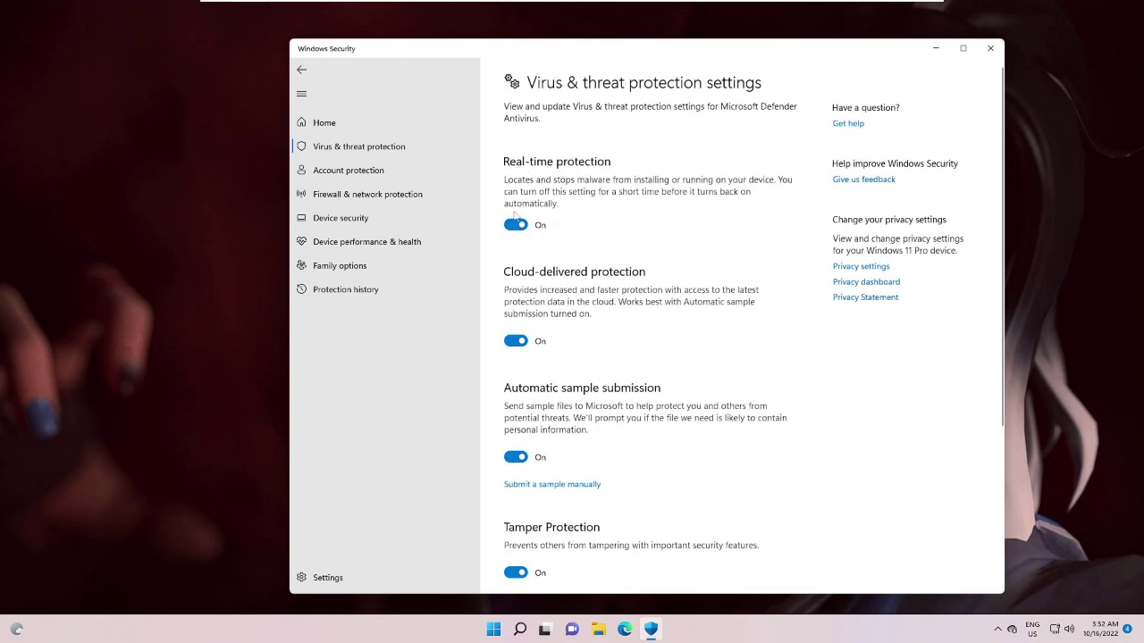
{"action": "left_click", "coordinate": [301, 69]}
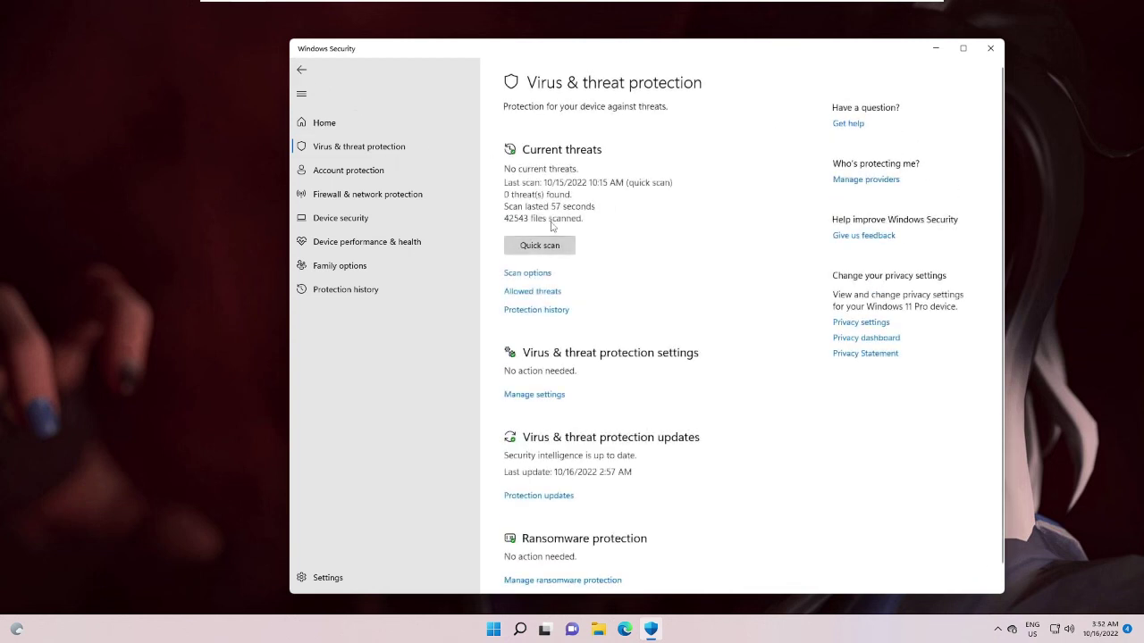